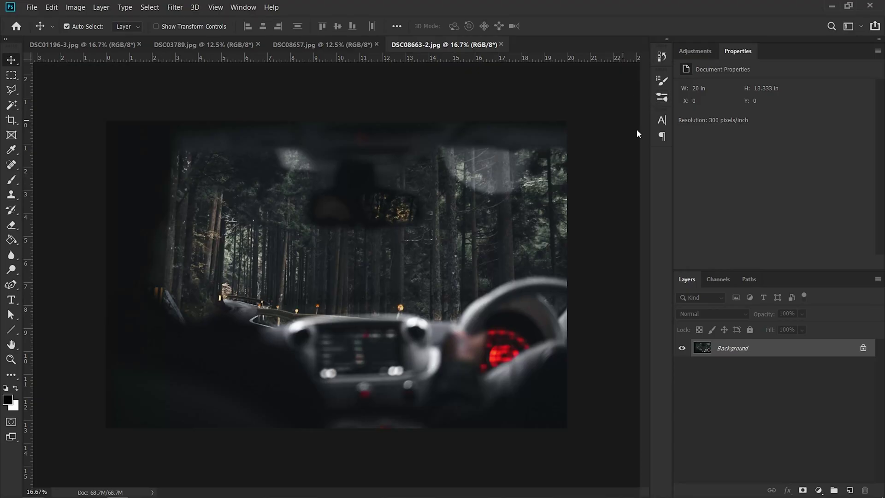
left_click(325, 44)
left_click(229, 45)
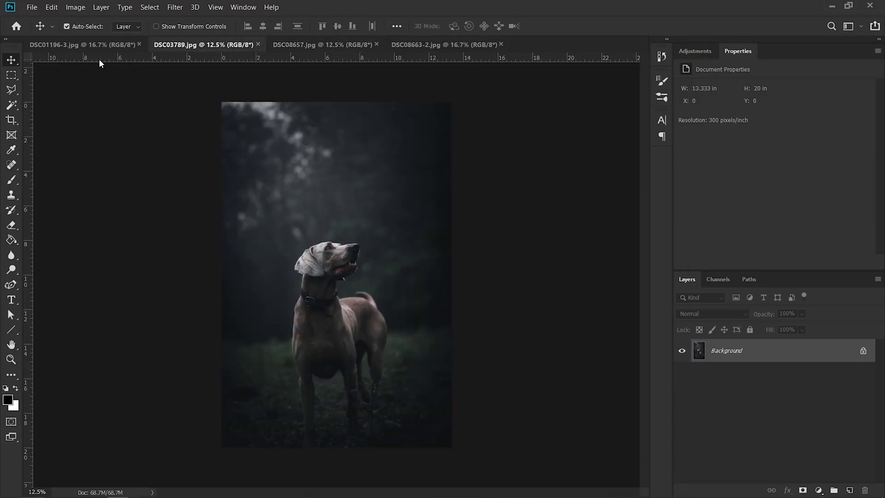
left_click(92, 44)
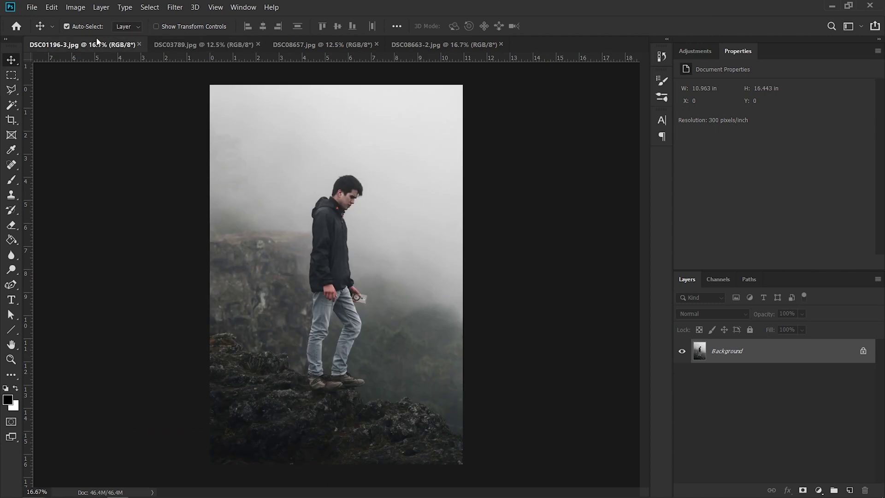
left_click(173, 46)
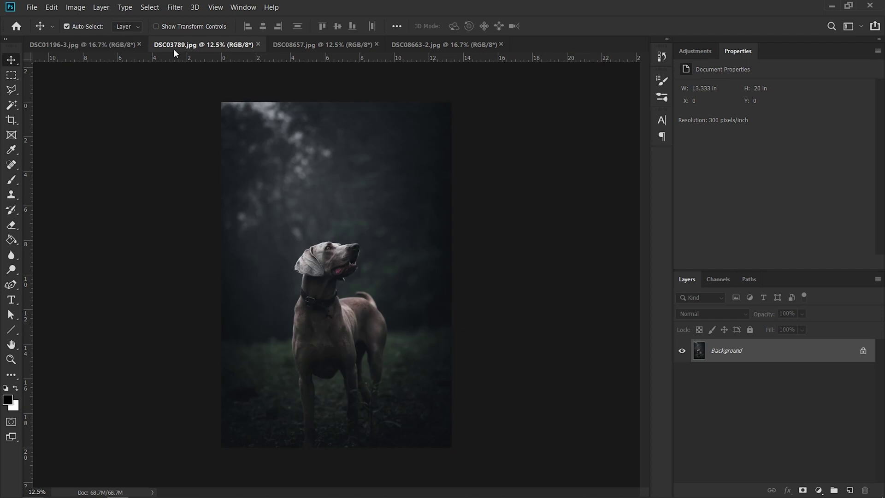
left_click(294, 45)
left_click(431, 48)
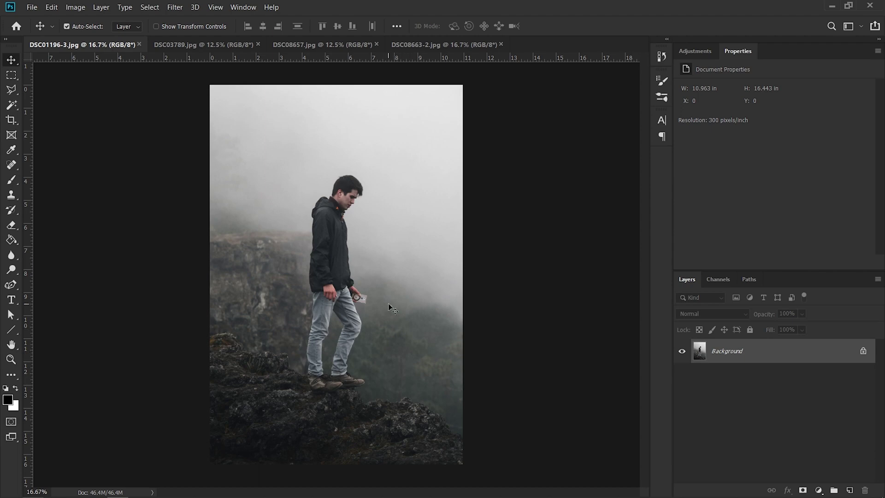
scroll(366, 280, "up", 5)
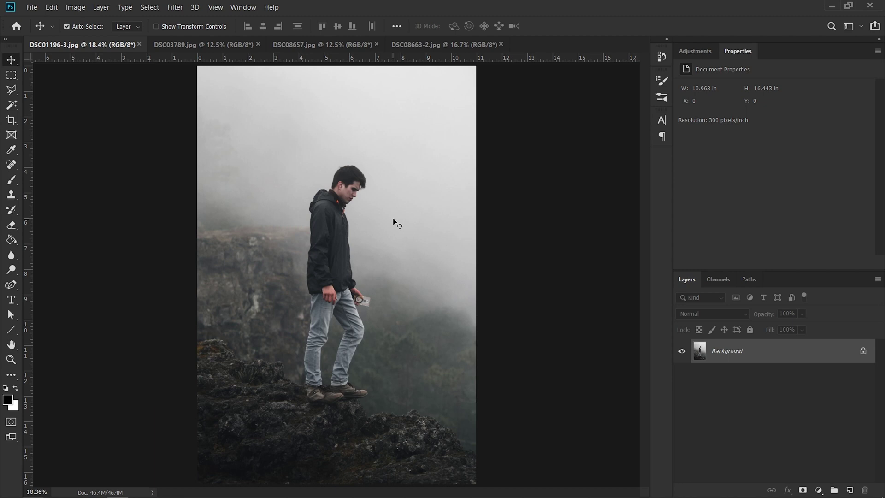
left_click(214, 43)
left_click(318, 44)
left_click(420, 44)
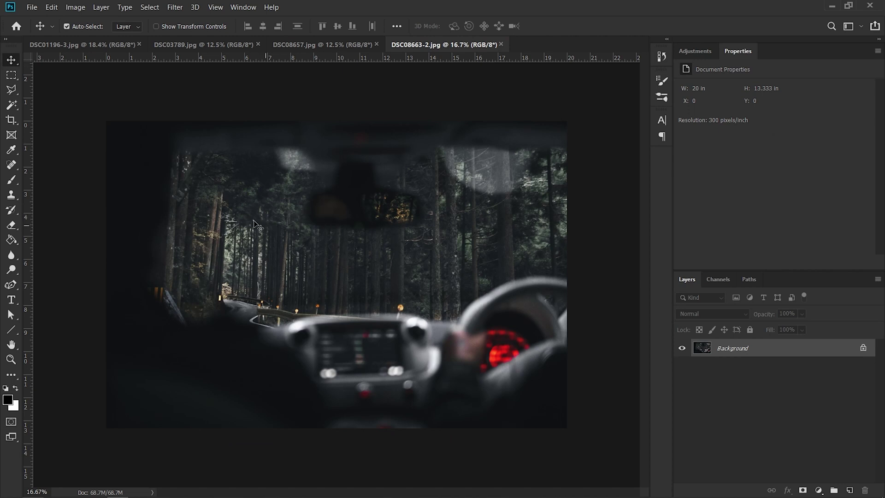
Step: Create a new document from the Portrait 8 x 10 photo preset at 300 ppi with a black background
left_click(33, 7)
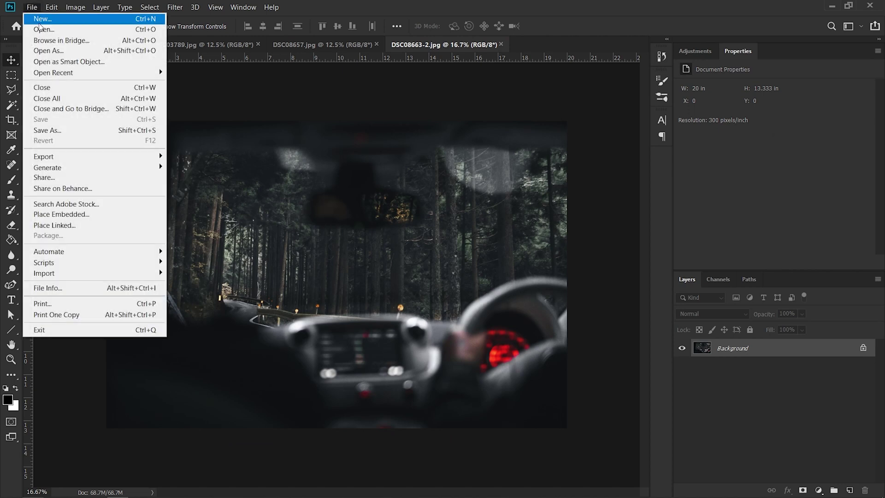
left_click(39, 21)
left_click(380, 33)
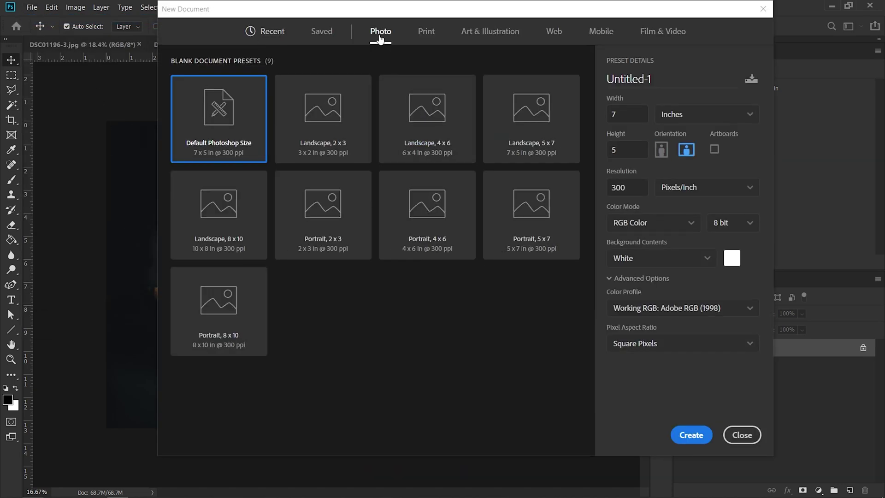
left_click(227, 312)
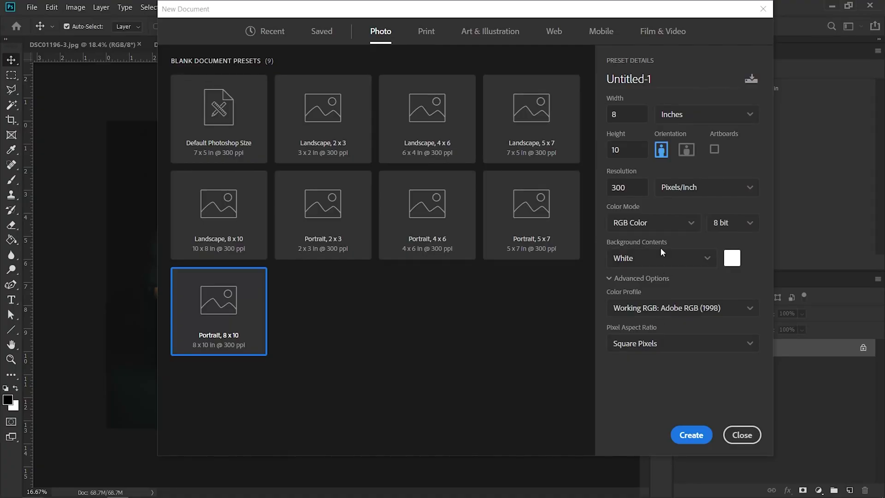
left_click(669, 257)
left_click(668, 326)
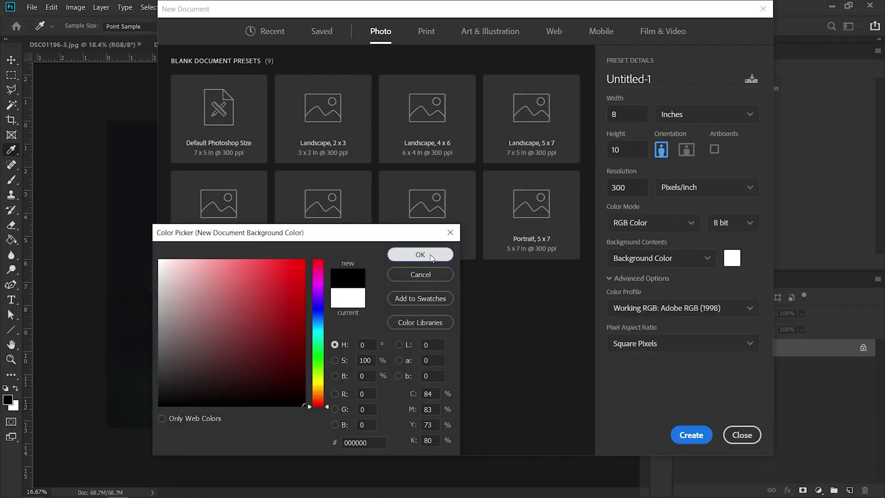
left_click(431, 256)
left_click(691, 437)
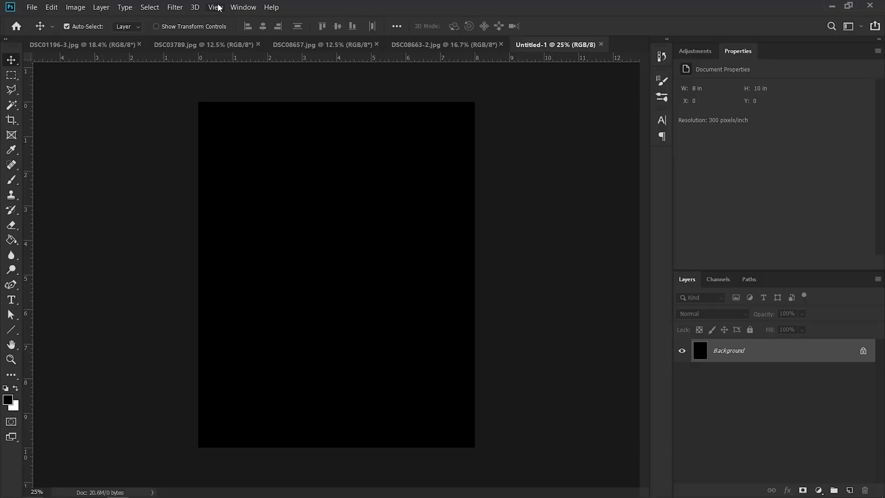
left_click(215, 7)
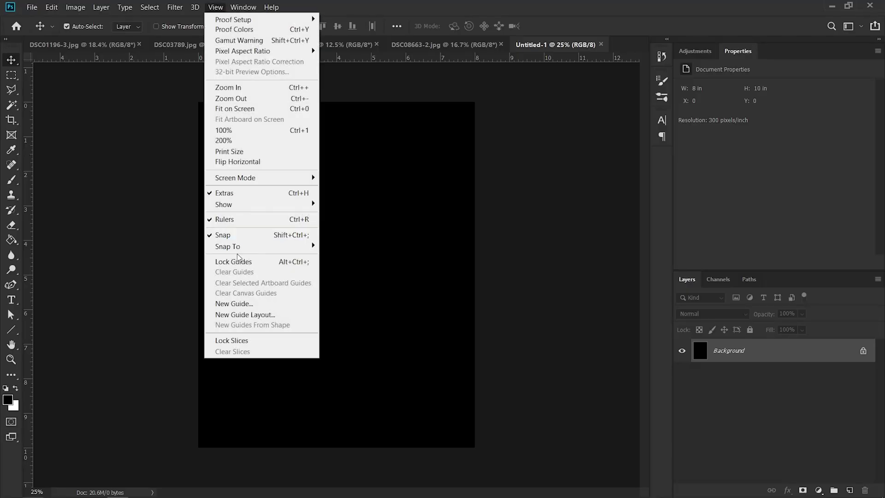
Step: Apply a New Guide Layout of three equal rows to split the canvas horizontally
left_click(257, 315)
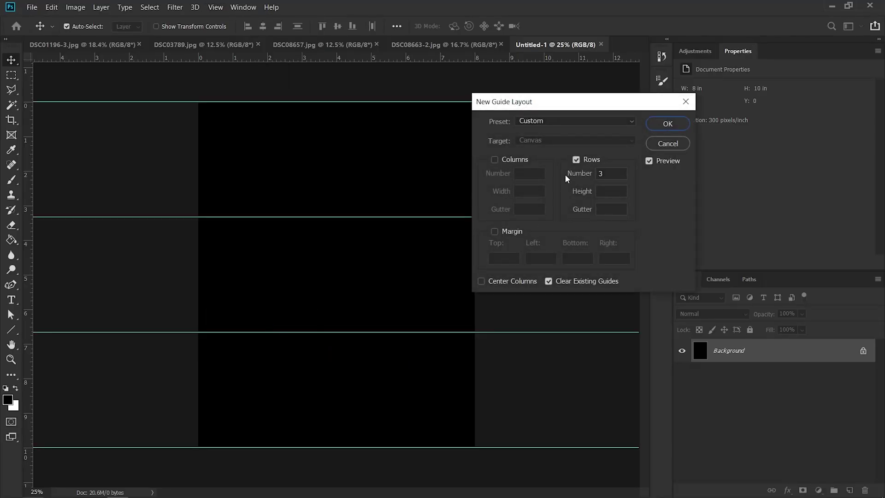
left_click(518, 160)
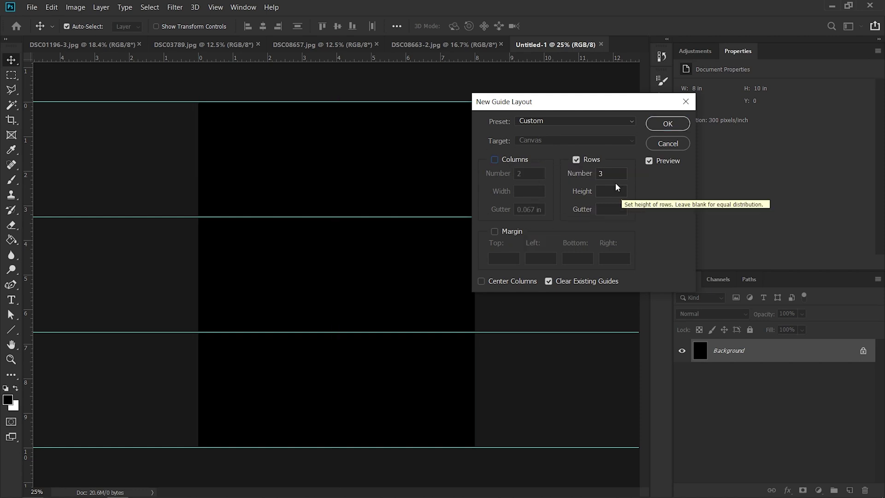
type("4")
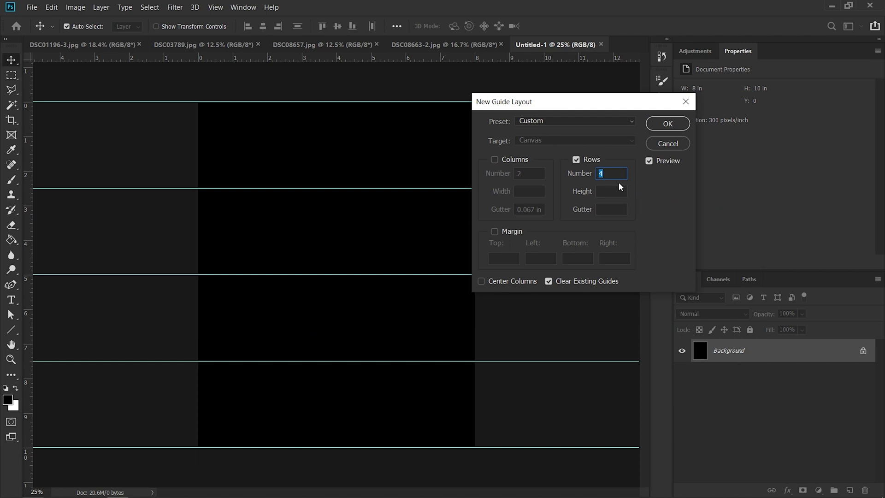
type("5")
type("3")
left_click_drag(527, 101, 589, 99)
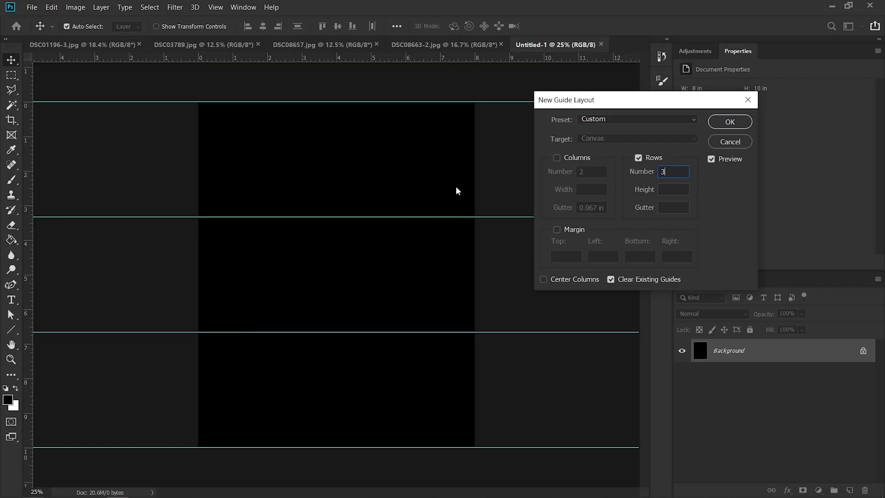
left_click(728, 123)
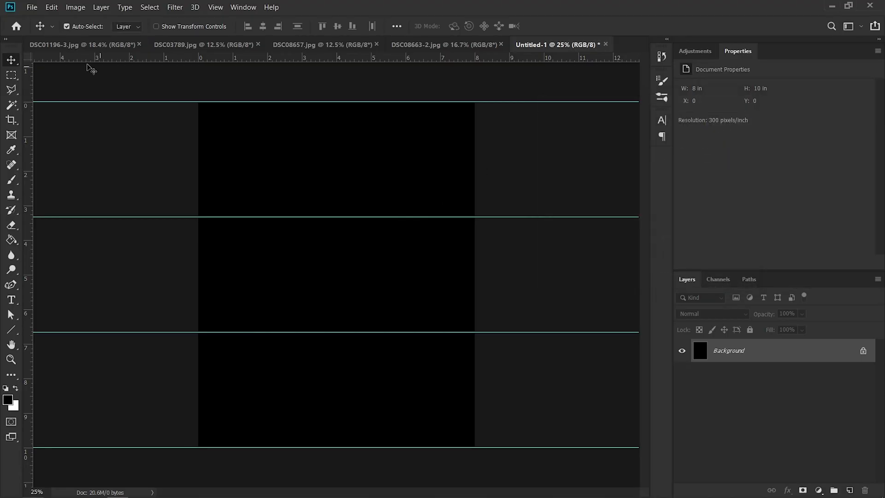
Step: Unlock the dog photo's layer and drag it into Untitled-1, dismissing the profile mismatch warning
left_click(77, 45)
left_click(233, 44)
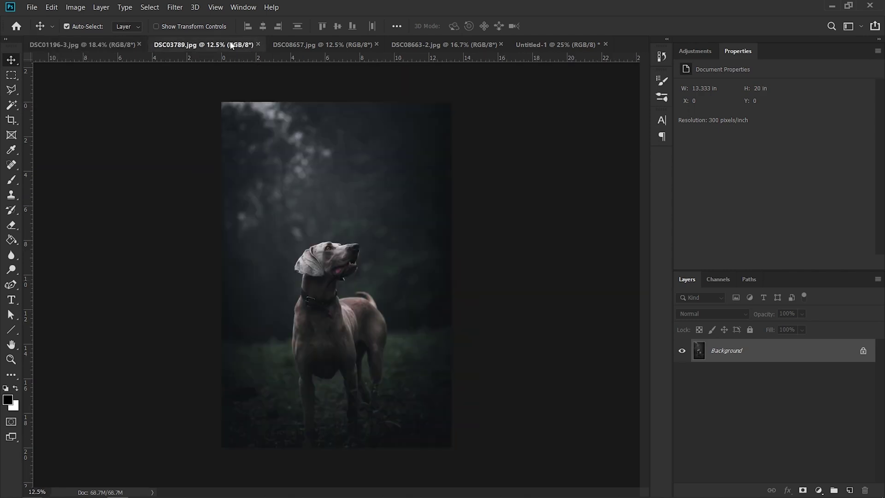
left_click(863, 351)
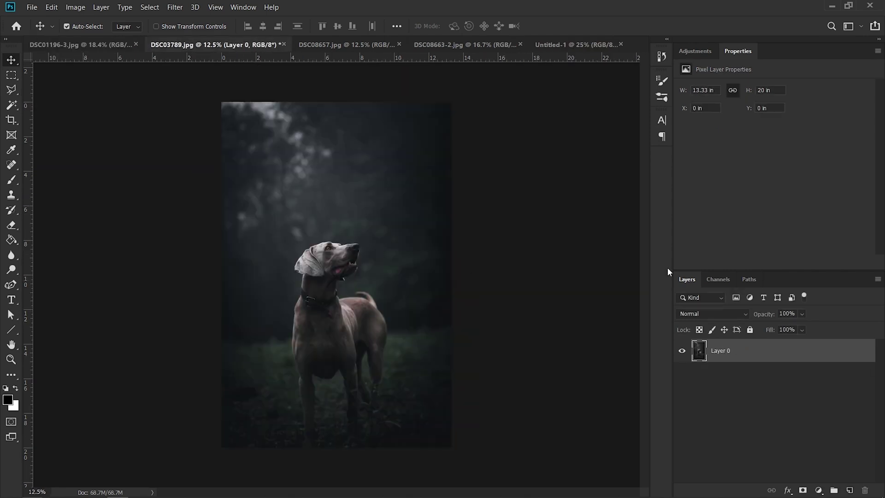
left_click_drag(353, 181, 562, 48)
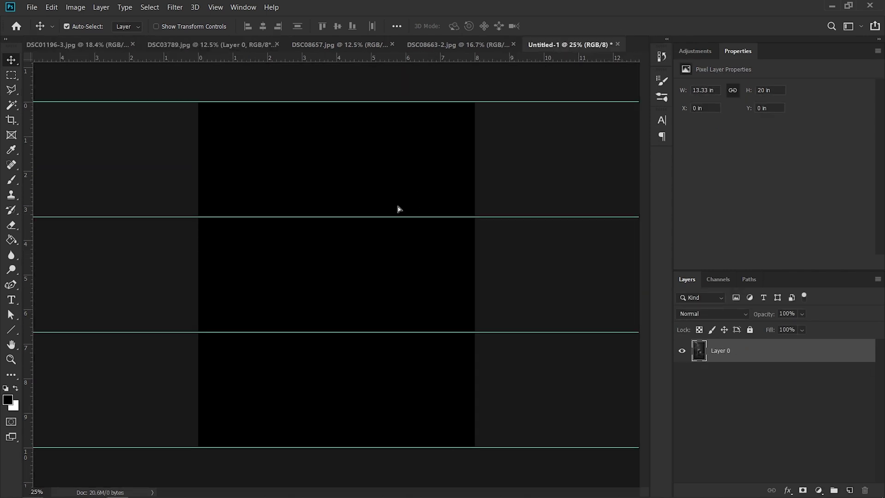
left_click_drag(399, 209, 399, 208)
left_click(505, 241)
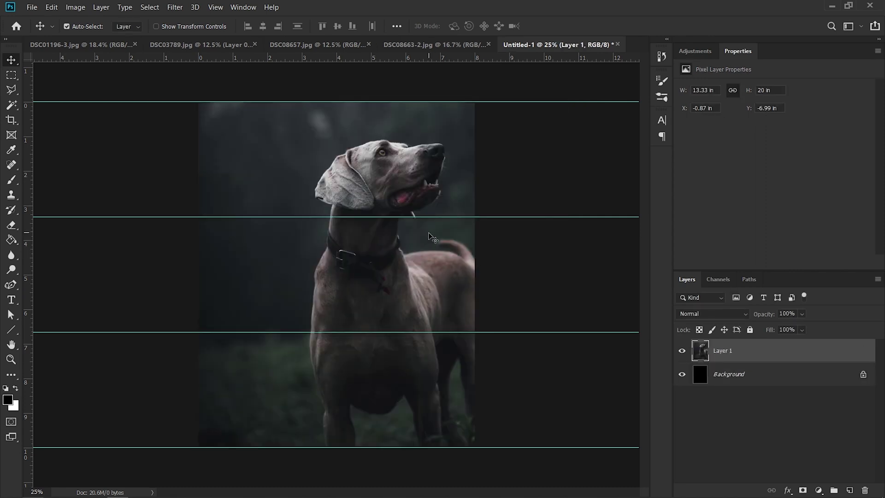
Step: Free Transform the dog photo to about 60% so it spans the canvas width at the top
key("ctrl+t")
key("ctrl+0")
left_click_drag(265, 392, 312, 317)
left_click_drag(415, 148, 377, 160)
left_click_drag(425, 336, 395, 298)
left_click_drag(393, 252, 395, 263)
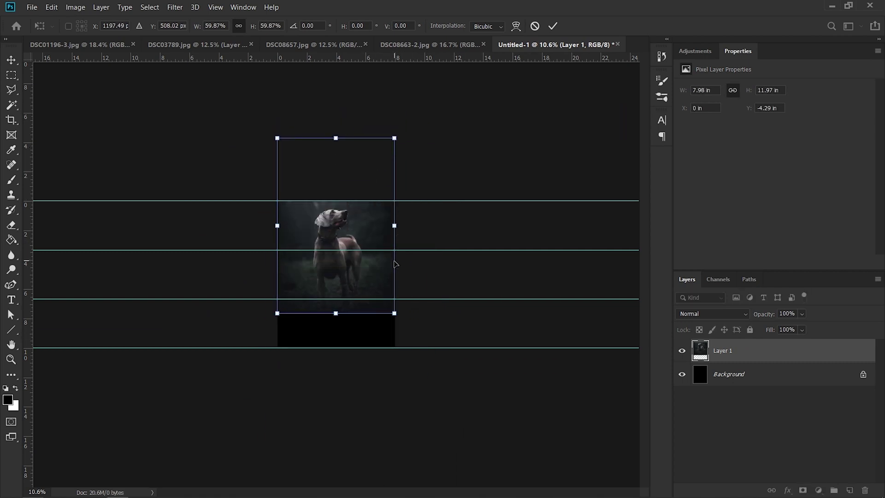
key("Return")
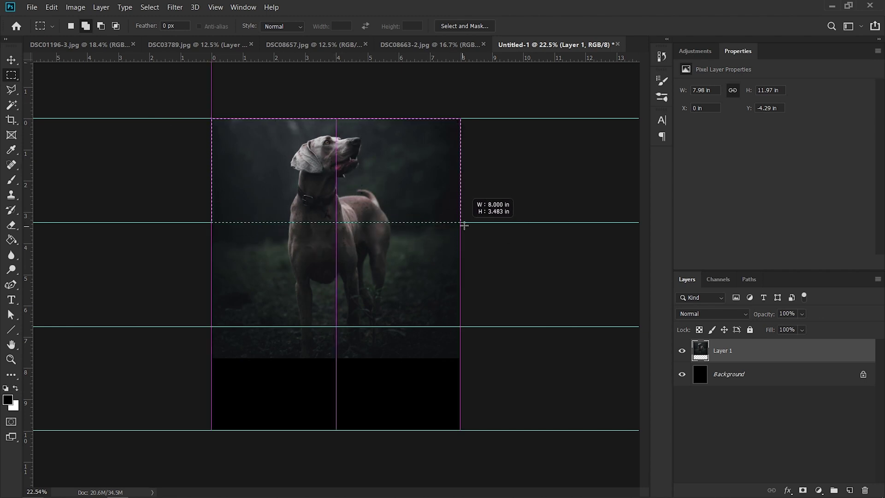
Step: Select the top band, invert the selection, delete the dog photo below it, then deselect
left_click_drag(465, 222, 465, 222)
right_click(437, 159)
left_click(452, 176)
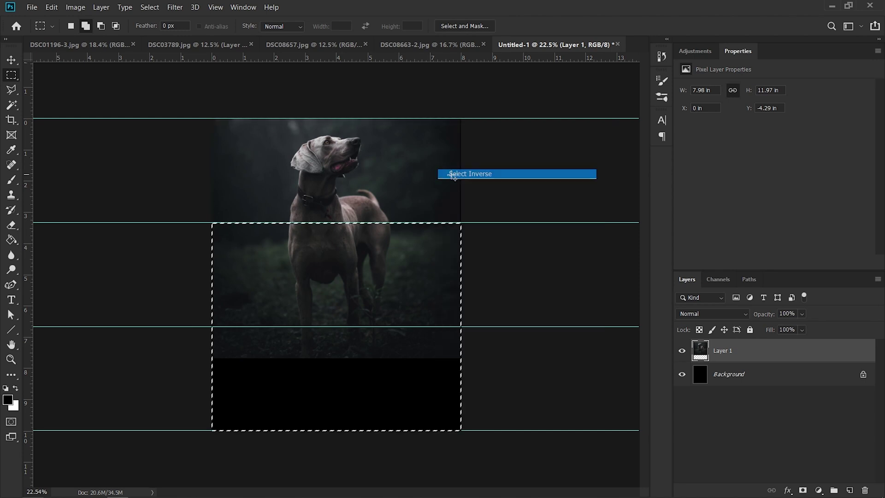
key("Delete")
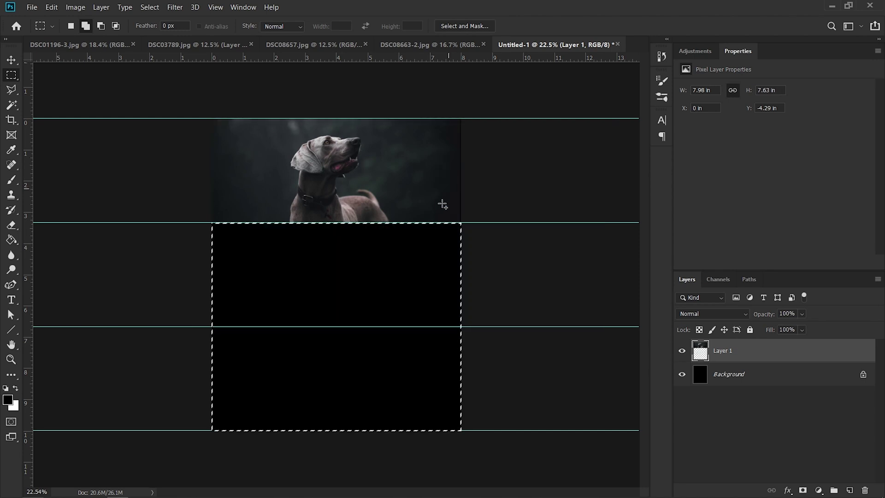
right_click(431, 238)
left_click(438, 246)
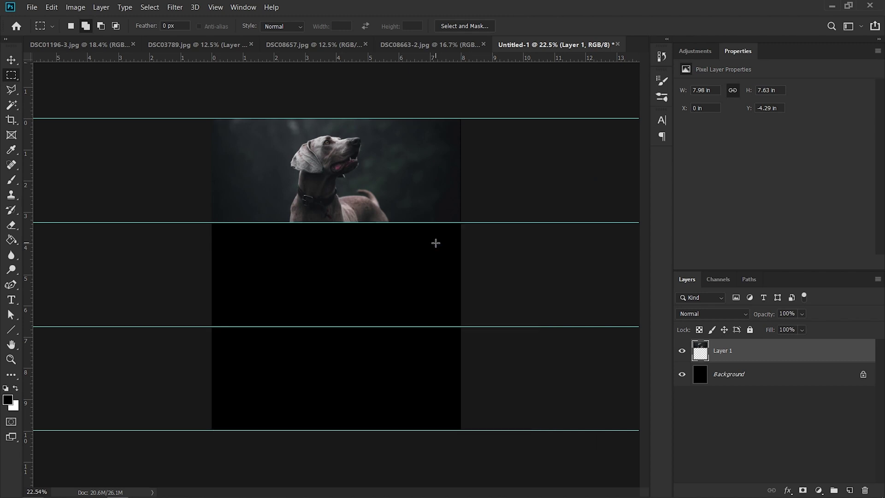
Step: Unlock the car-interior photo and place it in the collage's bottom band, converting its colour profile
left_click(446, 45)
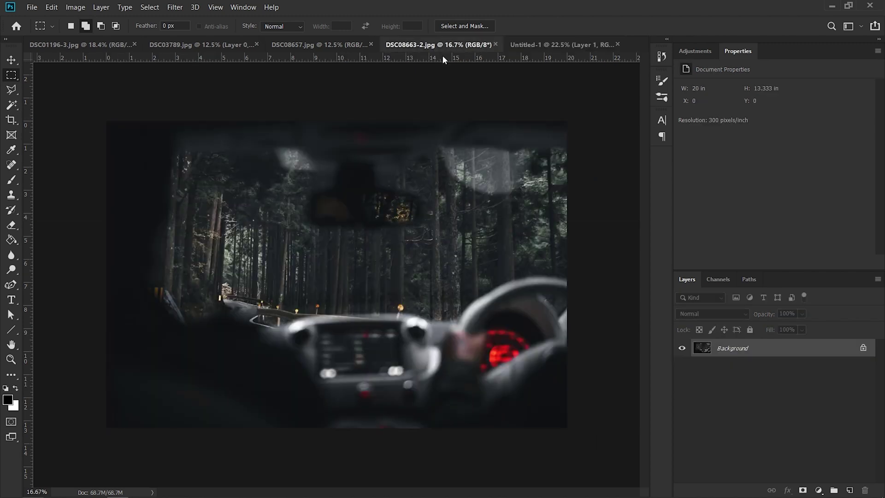
left_click(863, 349)
left_click_drag(343, 180, 362, 277)
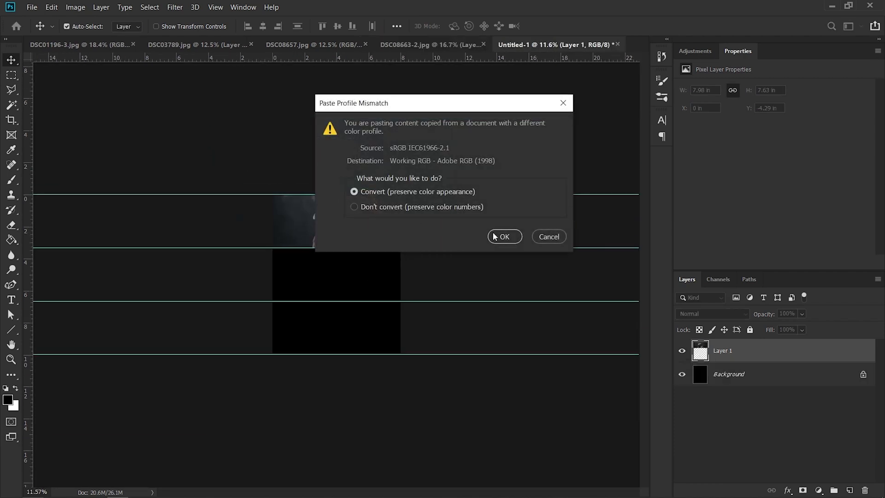
left_click(493, 237)
scroll(334, 299, "up", 3)
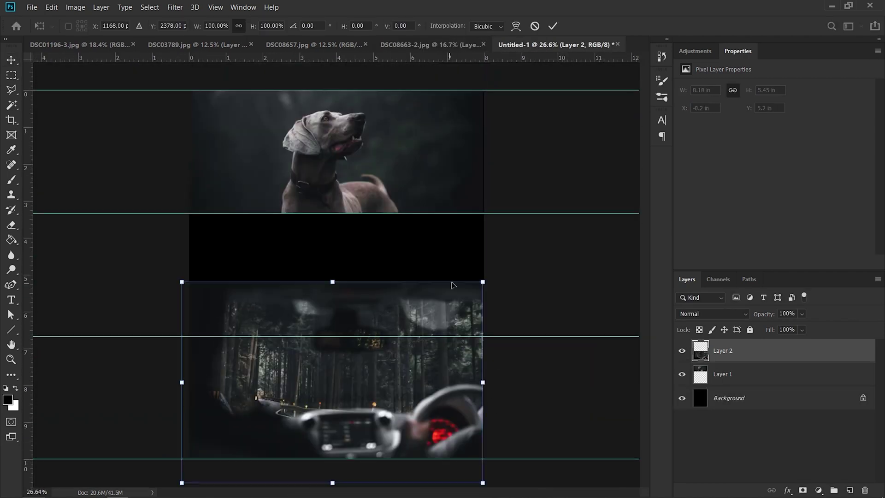
key("Return")
left_click_drag(189, 90, 484, 332)
Step: Drag the house photo into the collage, scale it into the middle band, and marquee-select it
left_click(314, 44)
left_click_drag(318, 222, 780, 402)
key("ctrl+t")
left_click_drag(405, 292, 440, 349)
key("Return")
key("m")
left_click_drag(244, 160, 427, 312)
right_click(426, 271)
Step: Turn off the guides via View > Show > Guides and zoom in and out to check the triptych
left_click(215, 7)
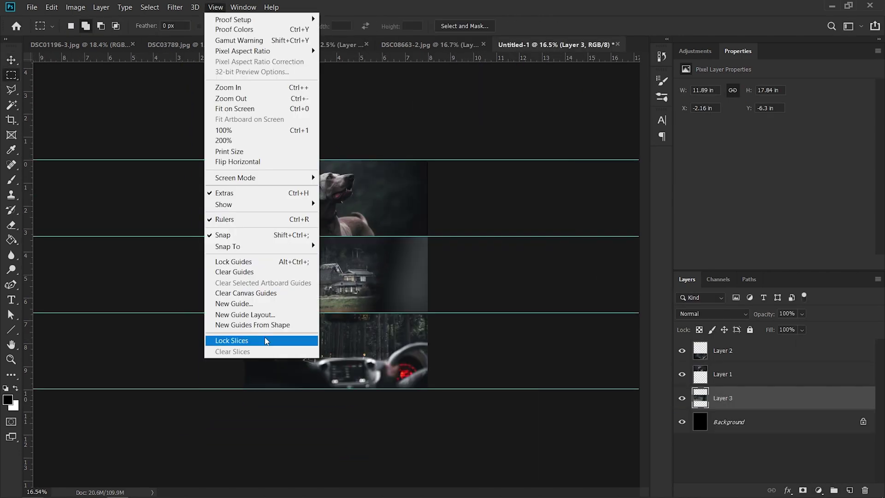
mouse_move(271, 206)
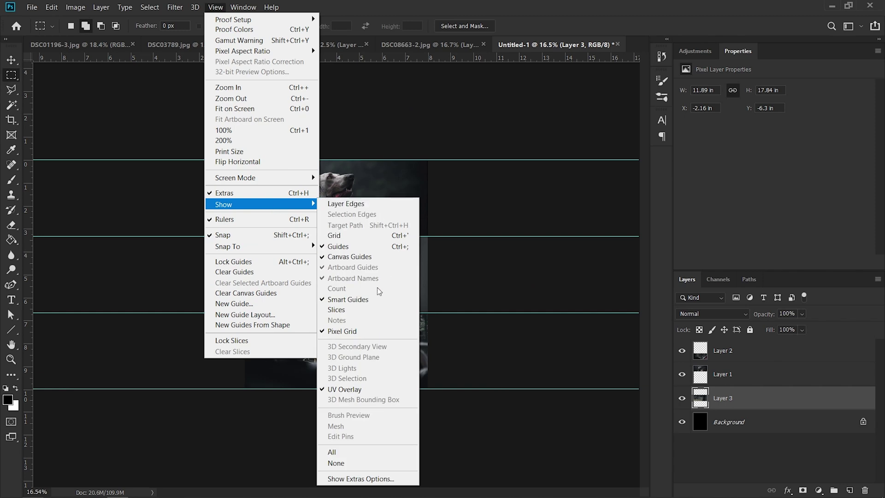
left_click(367, 247)
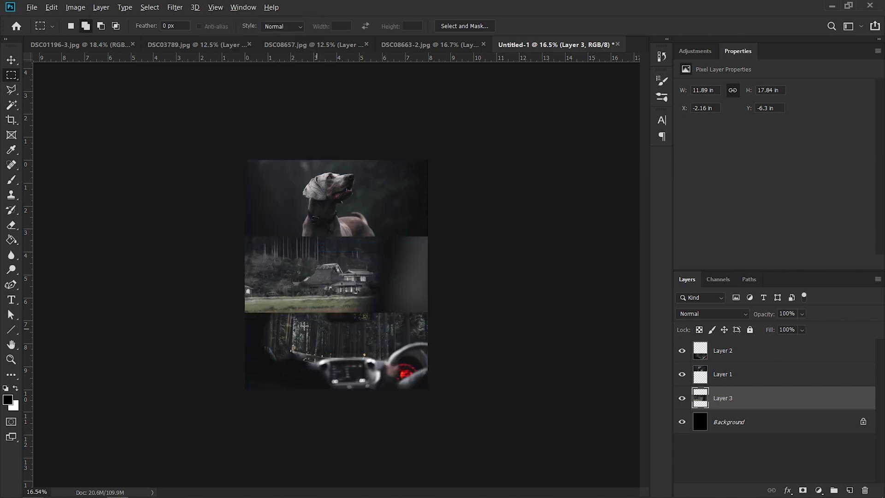
scroll(281, 270, "up", 2)
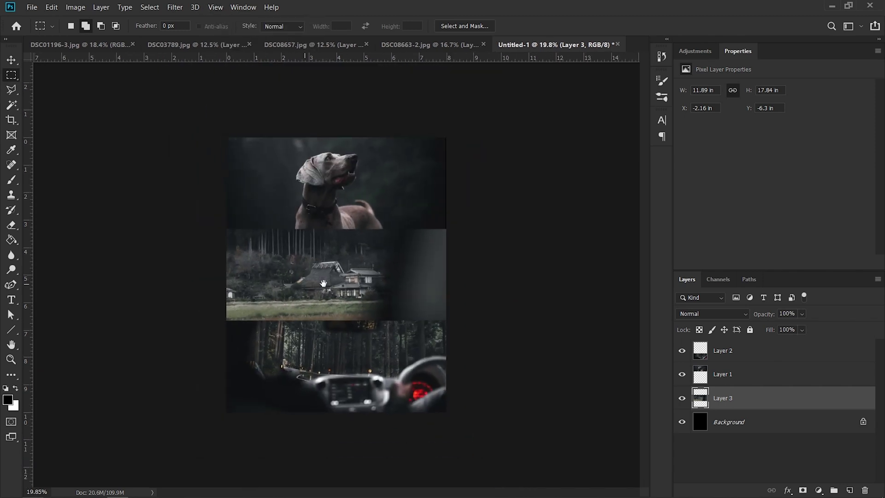
scroll(323, 283, "up", 2)
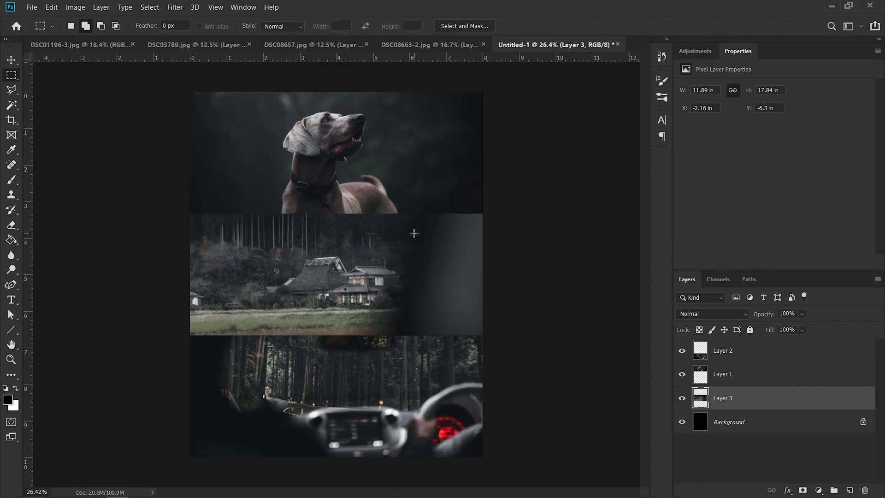
scroll(414, 233, "up", 7)
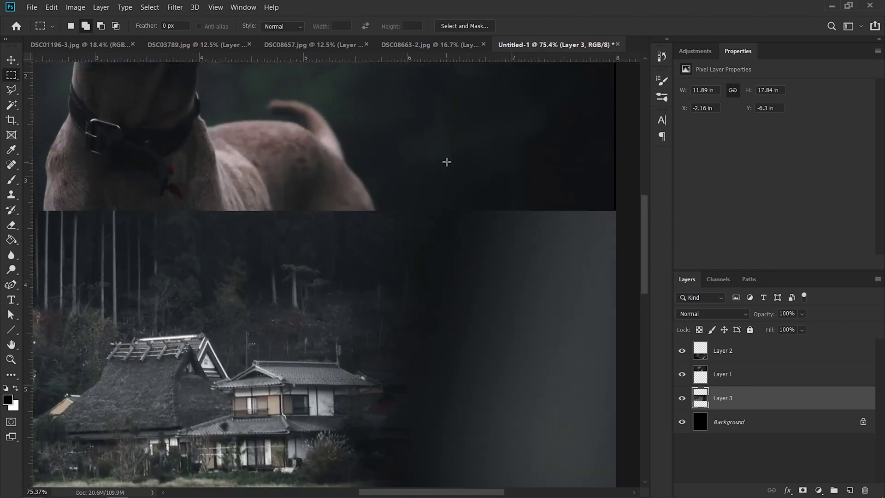
scroll(449, 210, "down", 5)
scroll(462, 345, "down", 2)
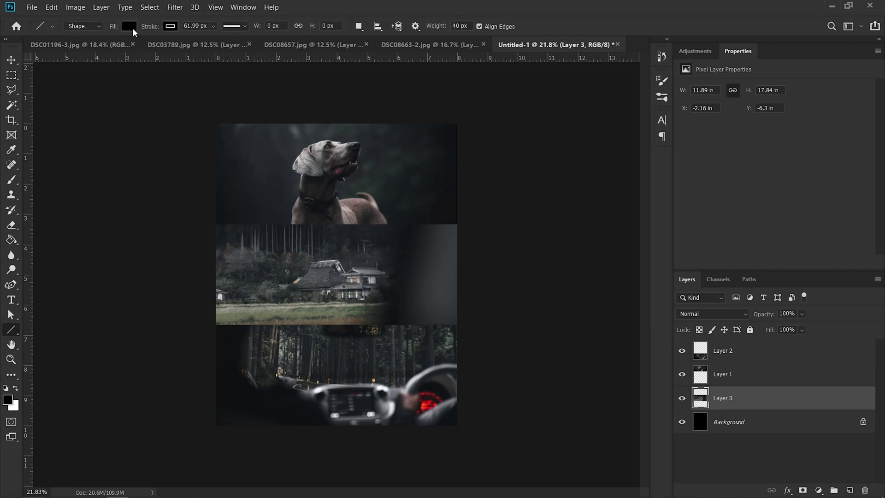
Step: Set the Line tool's fill and stroke options and a height of 2
left_click(129, 26)
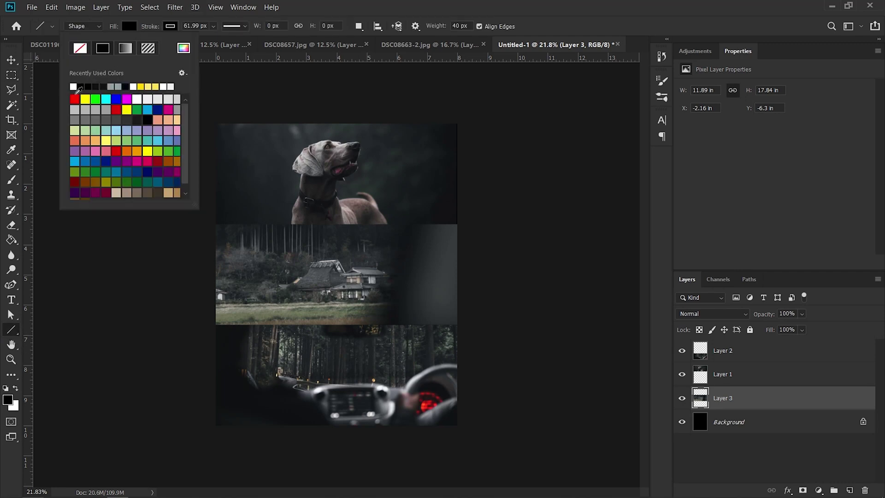
left_click(170, 26)
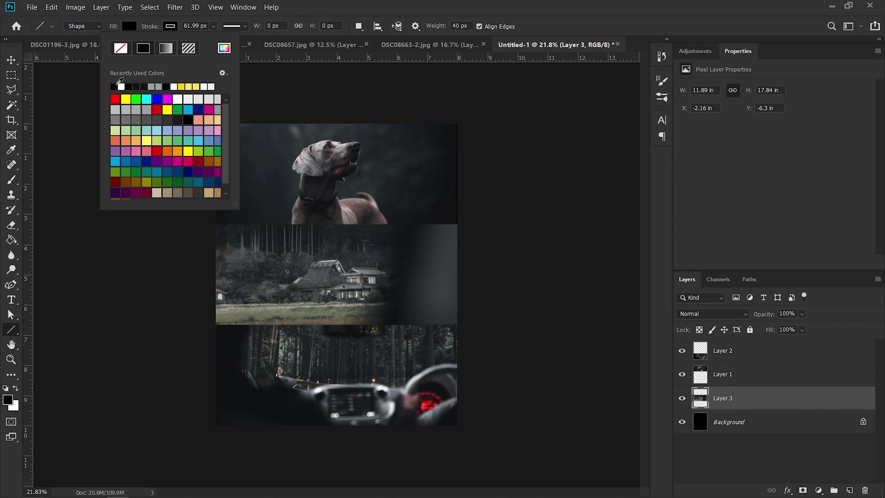
left_click(305, 6)
left_click(328, 26)
type("2")
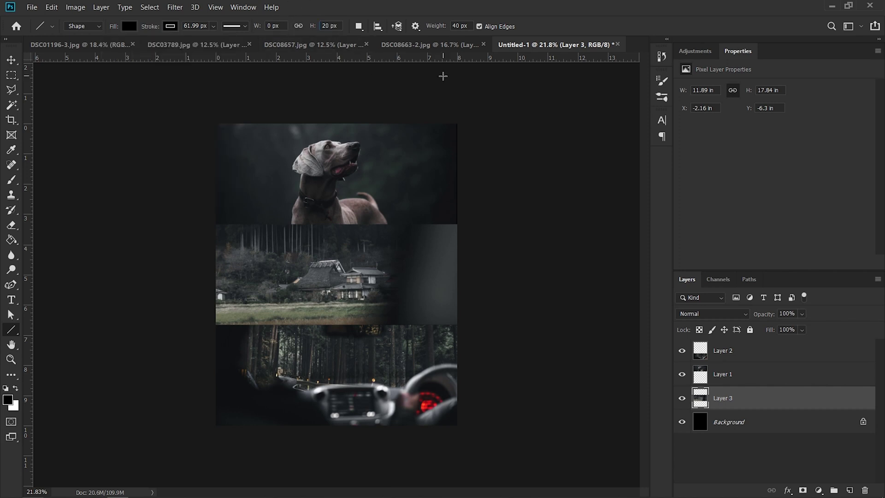
scroll(223, 258, "up", 4)
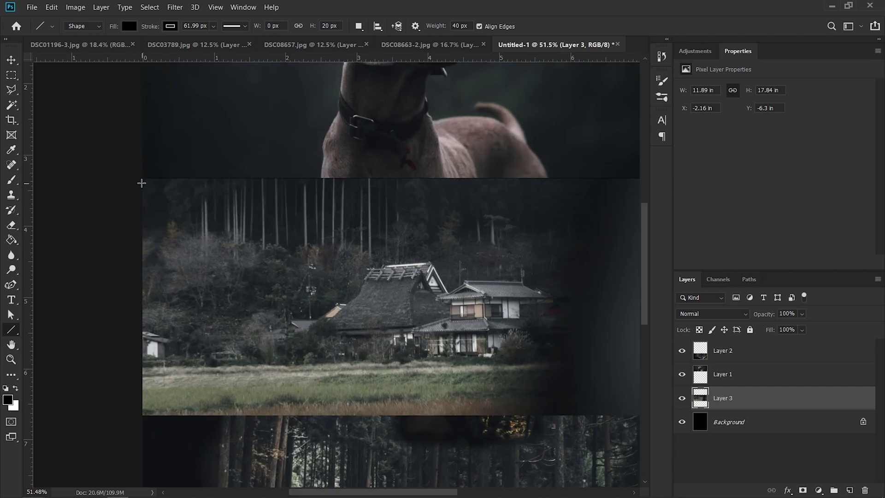
Step: Draw a black divider line across the collage and move its layer above the photo layers
left_click_drag(141, 178, 408, 180)
left_click_drag(785, 392, 786, 343)
key("ctrl+0")
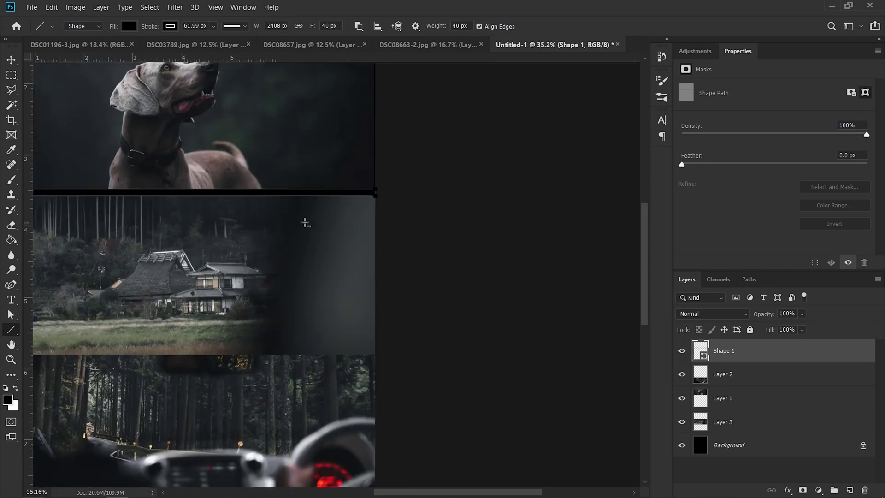
key("Return")
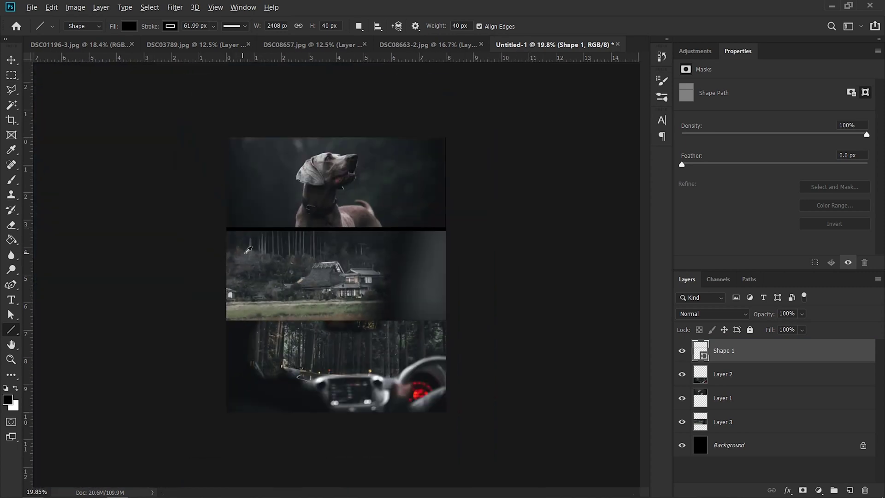
scroll(302, 262, "up", 5)
Step: Alt-drag a copy of the divider down between the house and car bands
key("v")
left_click_drag(392, 191, 395, 389)
scroll(490, 221, "down", 4)
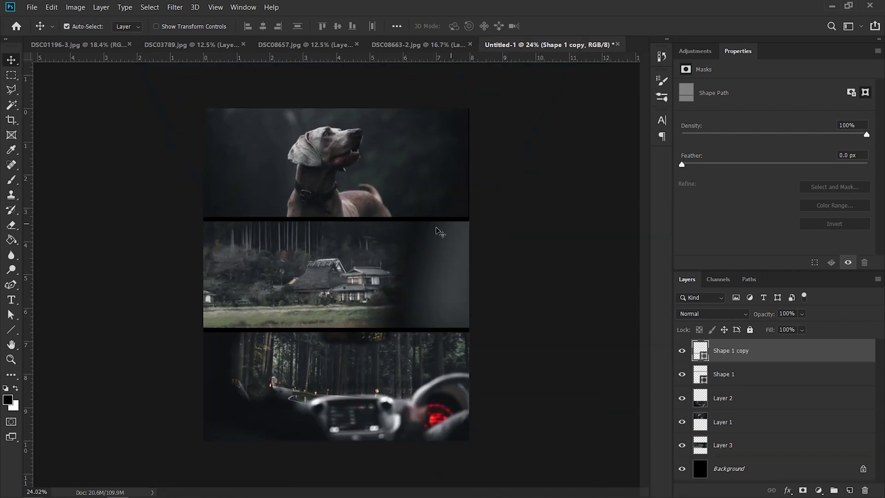
scroll(147, 272, "up", 2)
scroll(248, 247, "down", 2)
Step: Set both the bottom and top divider lines to a height of 20 px
double_click(706, 350)
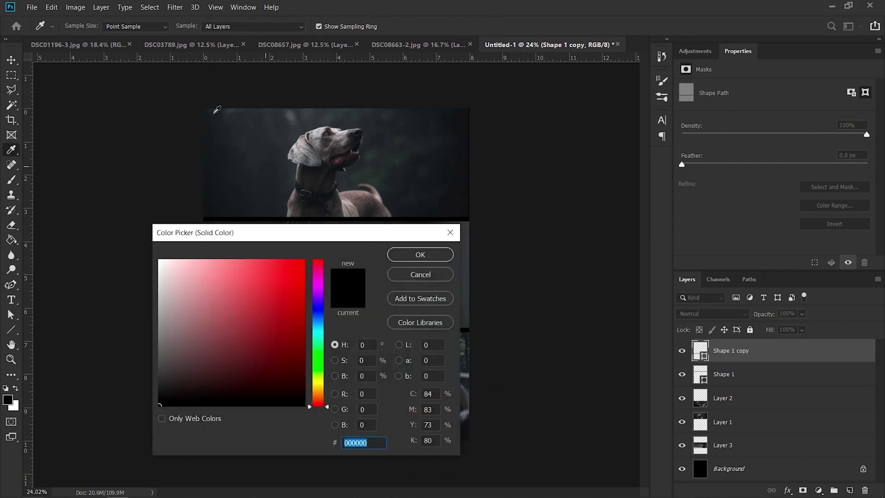
key("Return")
left_click(11, 330)
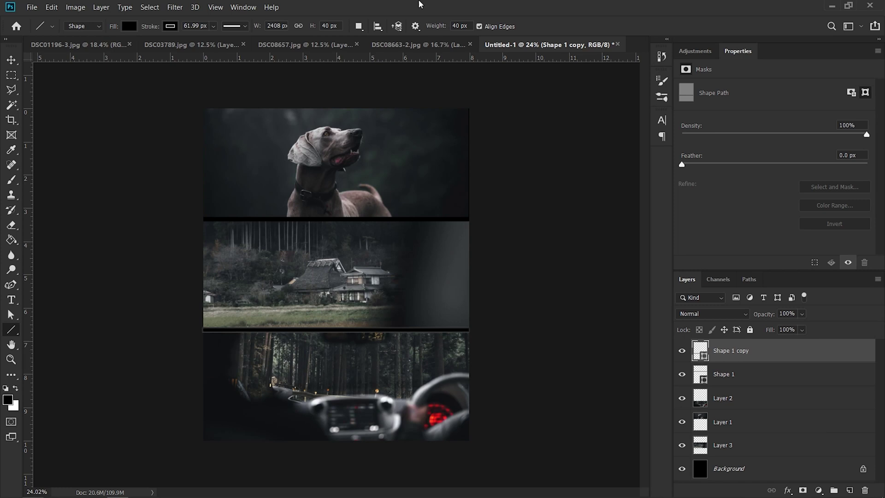
type("20")
key("Return")
left_click(734, 375)
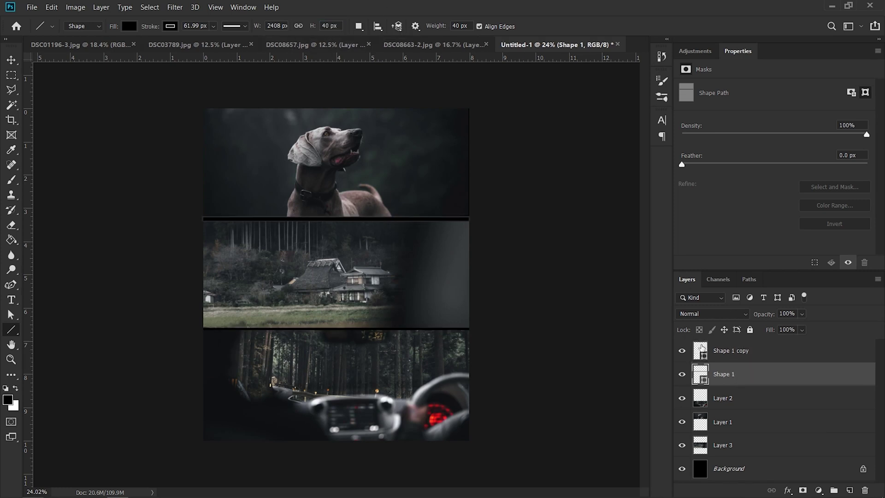
type("20")
key("Return")
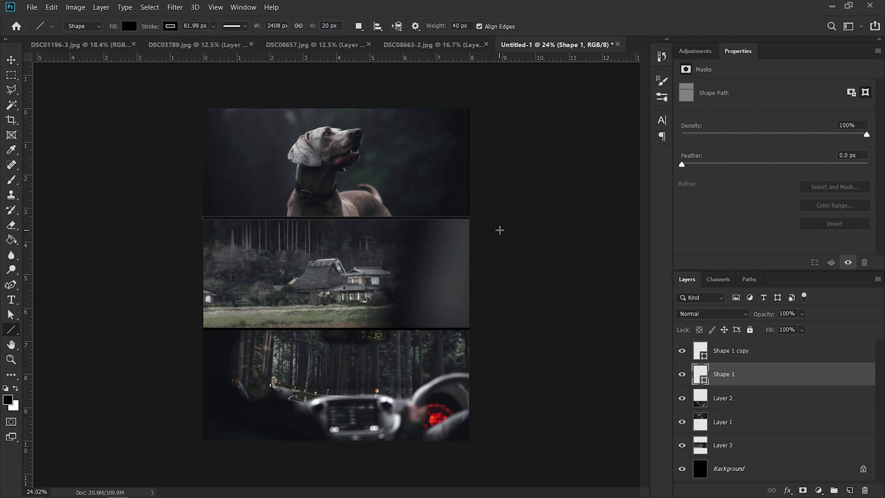
Step: Nudge the divider into place with the Move tool and fit the whole collage in view
key("v")
scroll(359, 211, "up", 4)
left_click_drag(374, 211, 374, 207)
scroll(369, 384, "down", 2)
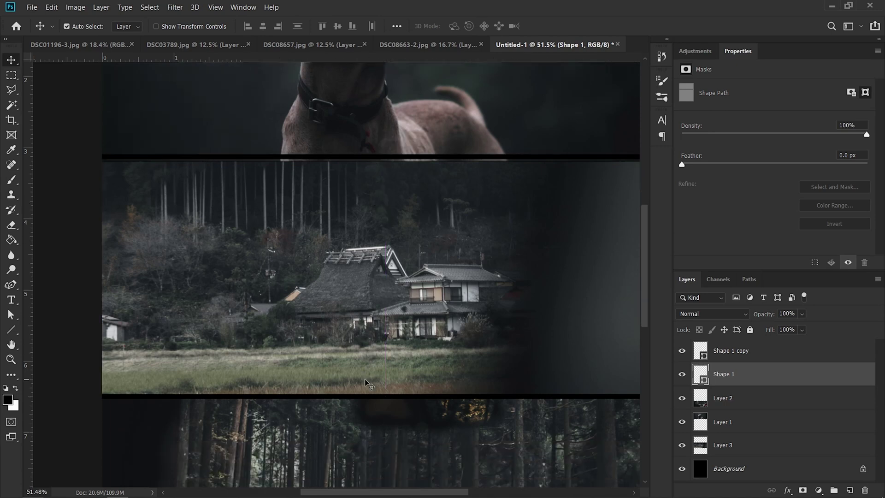
key("ctrl+0")
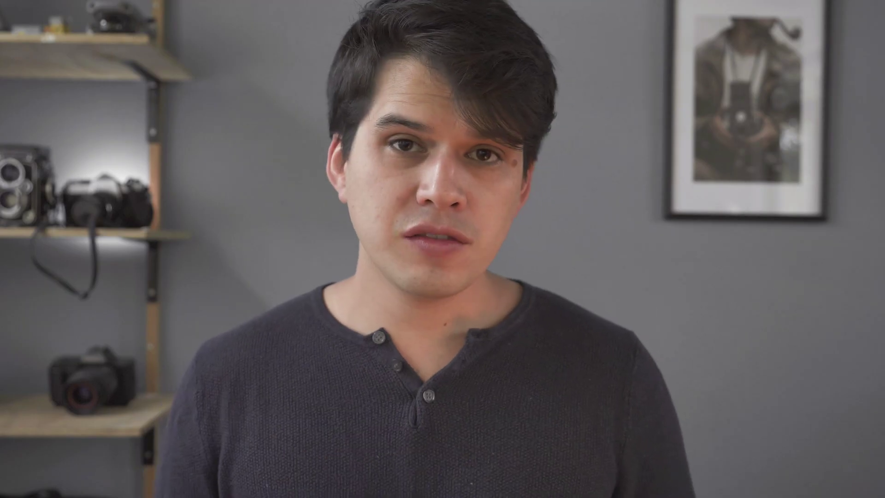